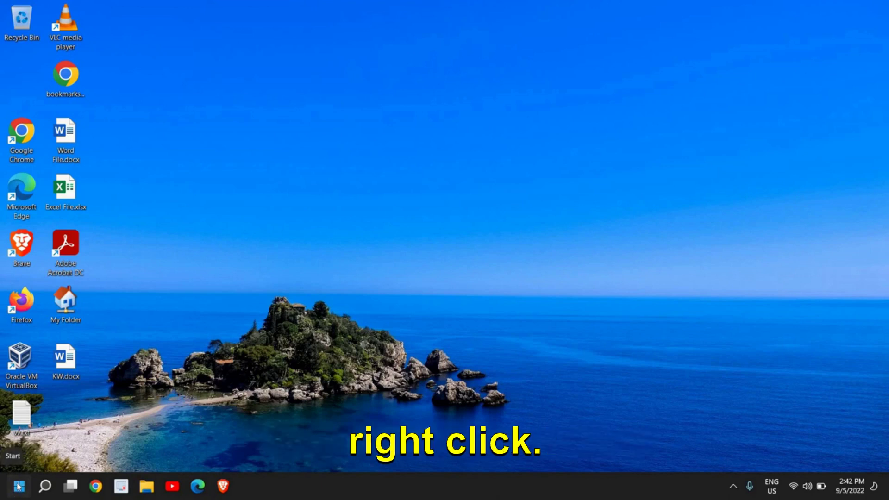
Open Settings from the Start right-click menu and go to Privacy & security's App permissions.
{"action": "right_click", "coordinate": [19, 488]}
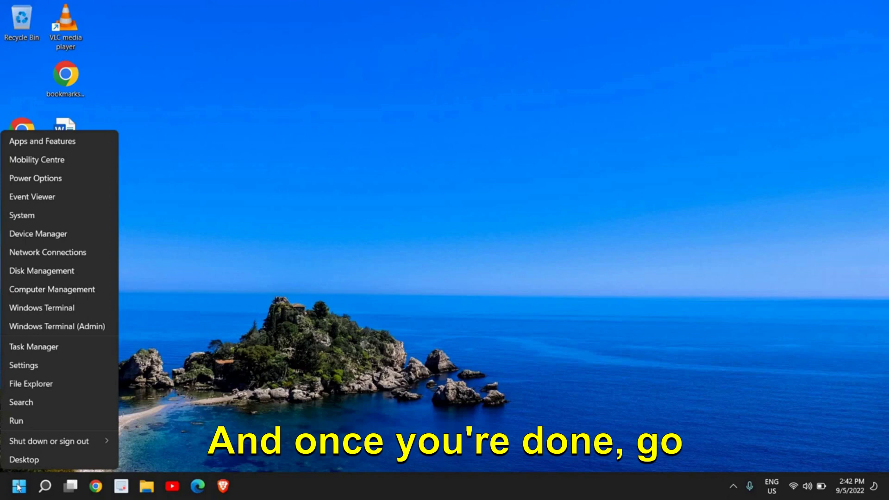
{"action": "left_click", "coordinate": [28, 369]}
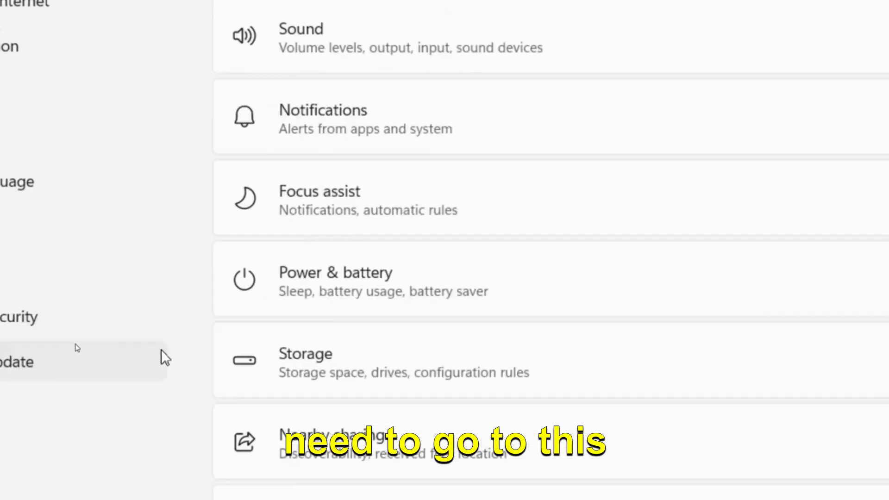
{"action": "left_click", "coordinate": [19, 319]}
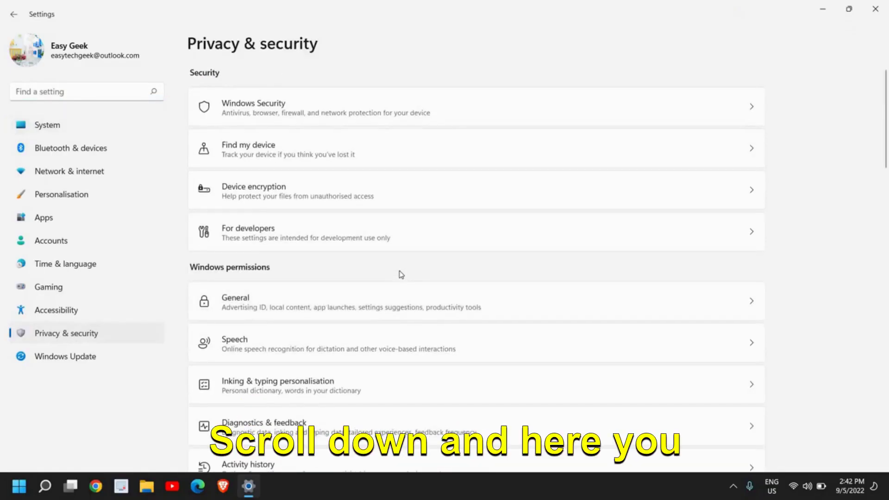
{"action": "scroll", "coordinate": [401, 275], "scroll_direction": "down", "scroll_amount": 4}
{"action": "scroll", "coordinate": [401, 275], "scroll_direction": "down", "scroll_amount": 3}
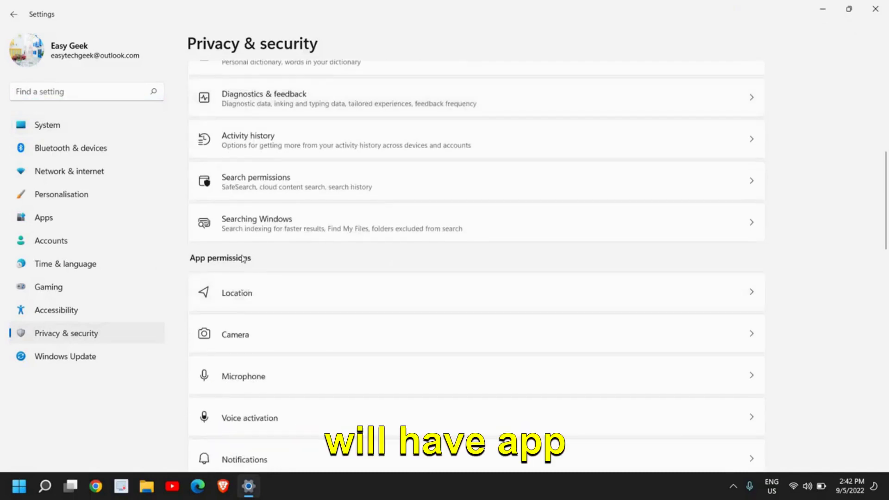
{"action": "scroll", "coordinate": [325, 273], "scroll_direction": "down", "scroll_amount": 2}
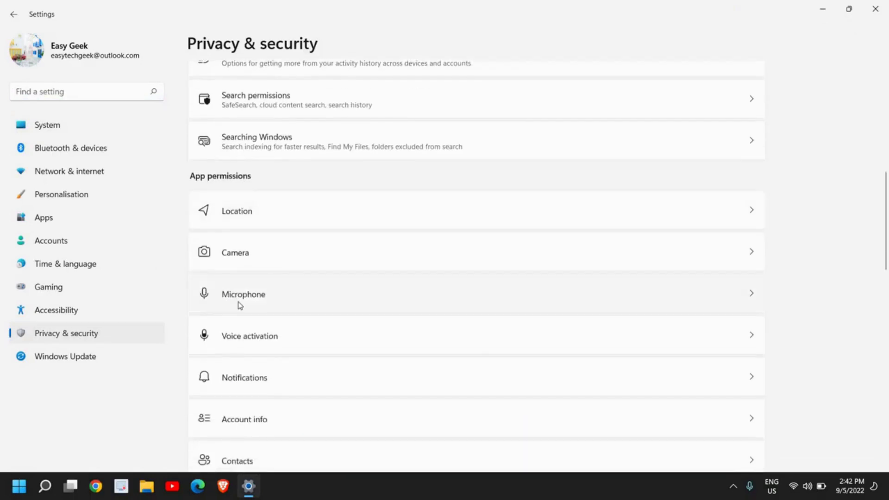
Open the Microphone permissions and toggle Skype's microphone access off and back on.
{"action": "left_click", "coordinate": [662, 301]}
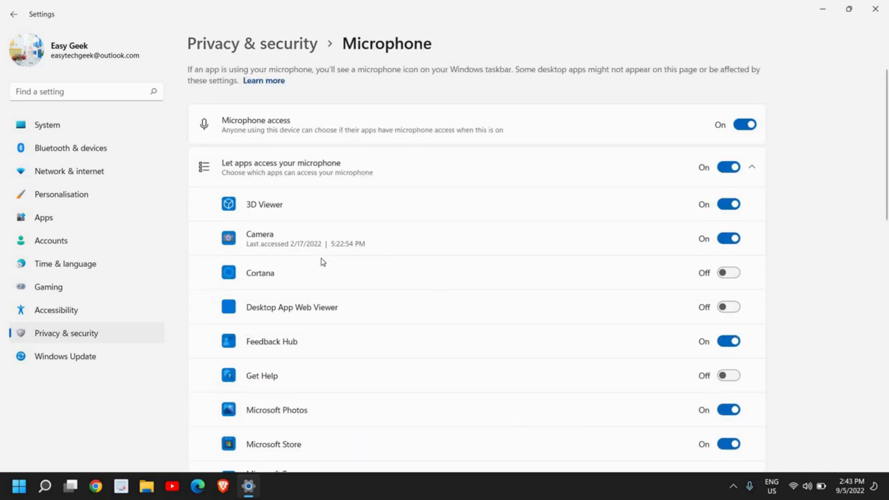
{"action": "scroll", "coordinate": [323, 262], "scroll_direction": "down", "scroll_amount": 2}
{"action": "scroll", "coordinate": [323, 264], "scroll_direction": "down", "scroll_amount": 6}
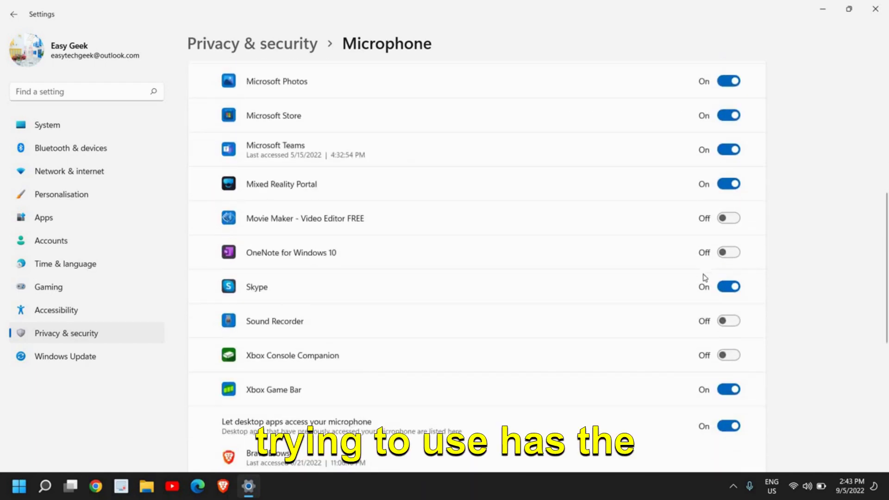
{"action": "left_click", "coordinate": [729, 288]}
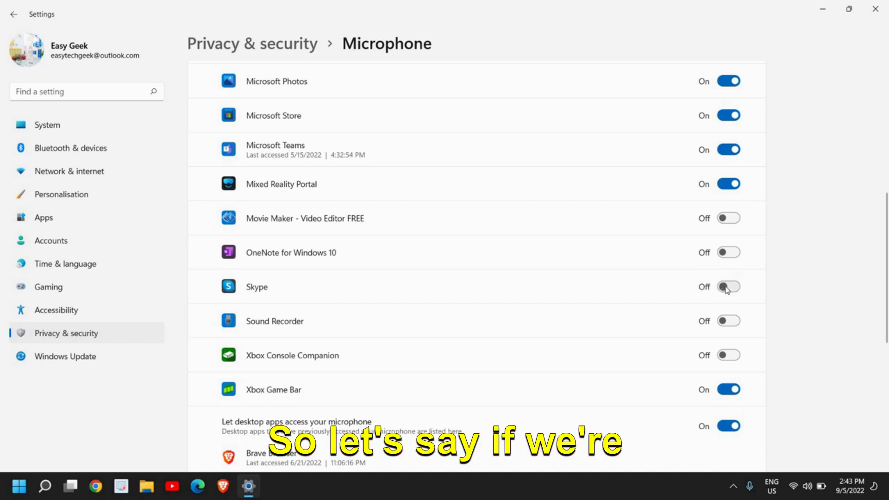
{"action": "left_click", "coordinate": [726, 288]}
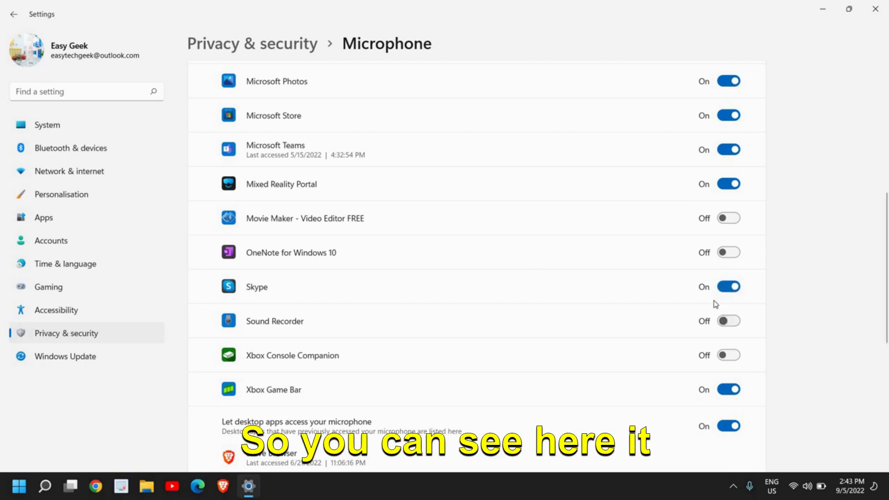
{"action": "scroll", "coordinate": [499, 296], "scroll_direction": "up", "scroll_amount": 2}
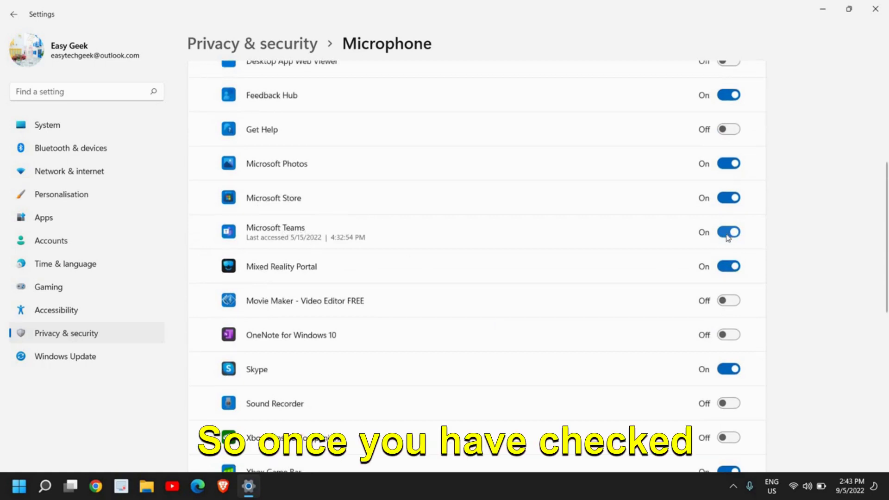
Close Settings and launch Control Panel by searching 'contr'.
{"action": "left_click", "coordinate": [875, 9]}
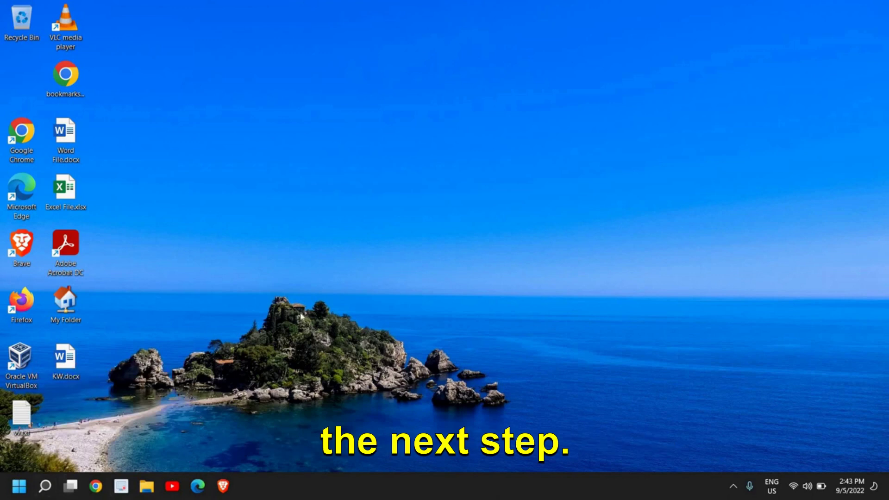
{"action": "mouse_move", "coordinate": [45, 495]}
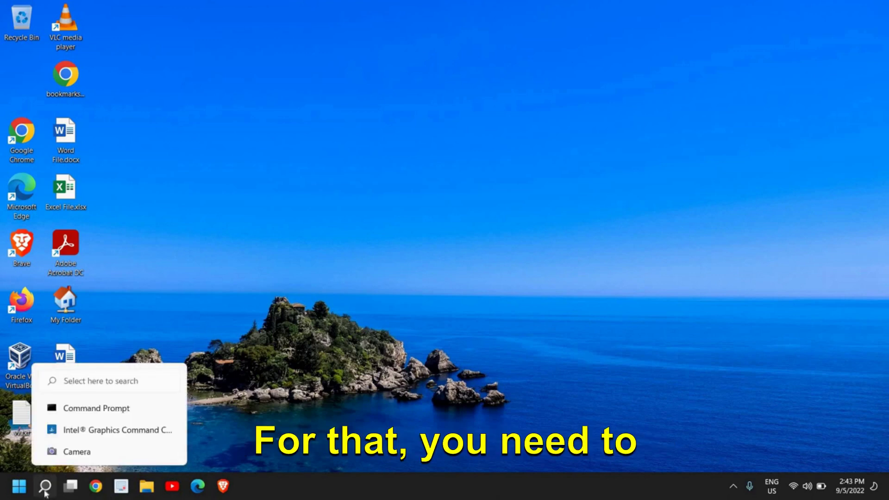
{"action": "left_click", "coordinate": [45, 492]}
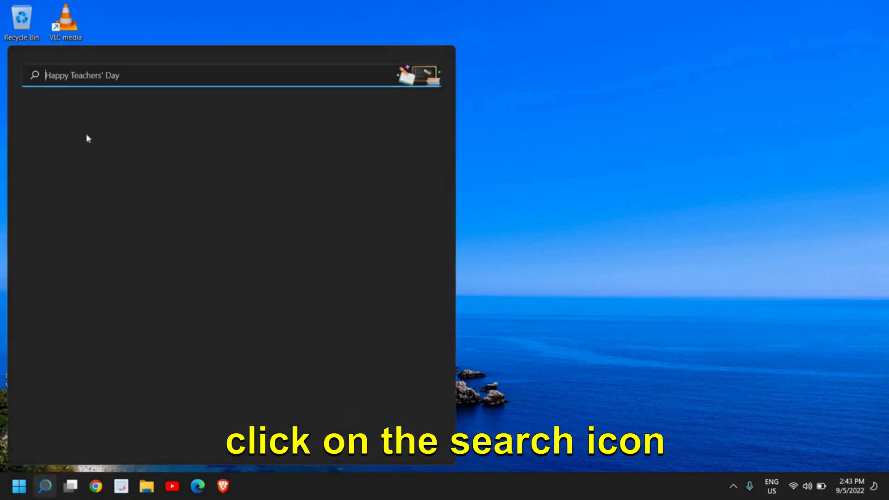
{"action": "type", "text": "control Panel"}
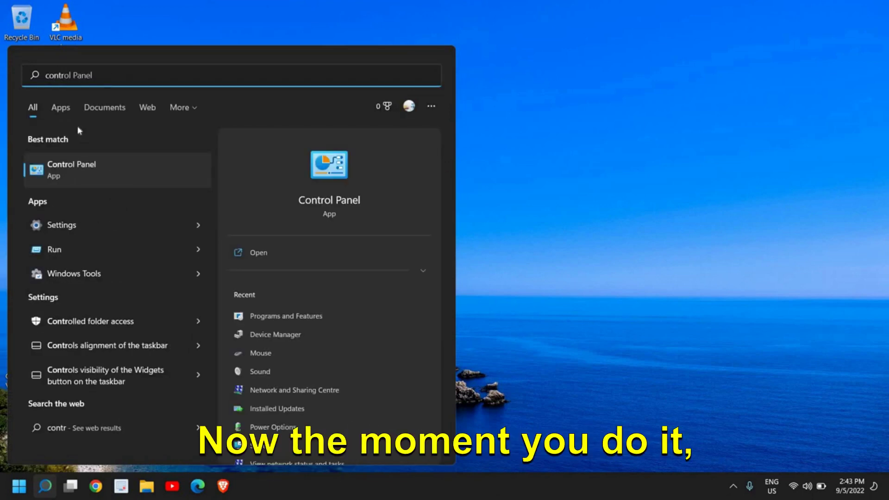
{"action": "left_click", "coordinate": [92, 171]}
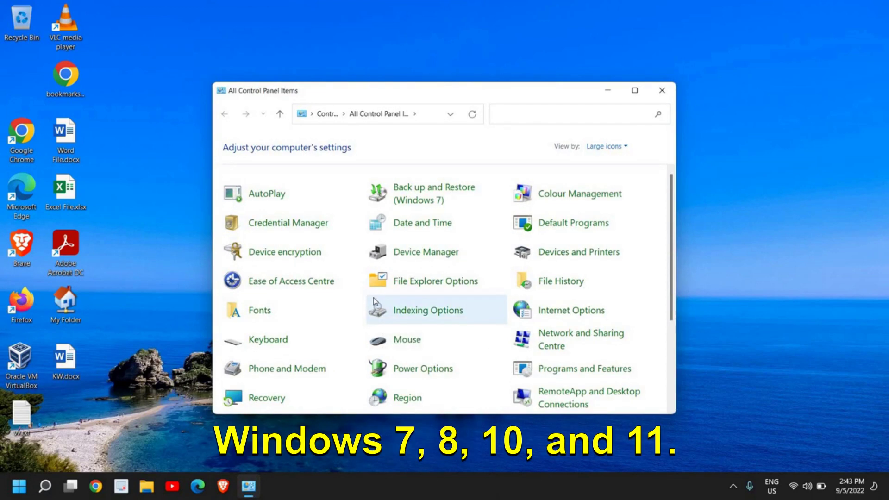
Maximize Control Panel and switch View by to Small icons, then back to Large icons.
{"action": "left_click", "coordinate": [635, 92]}
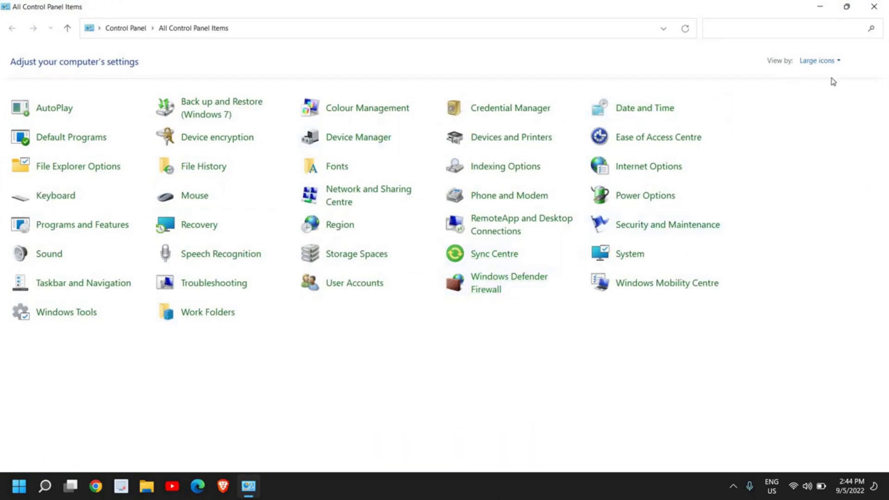
{"action": "left_click", "coordinate": [834, 61]}
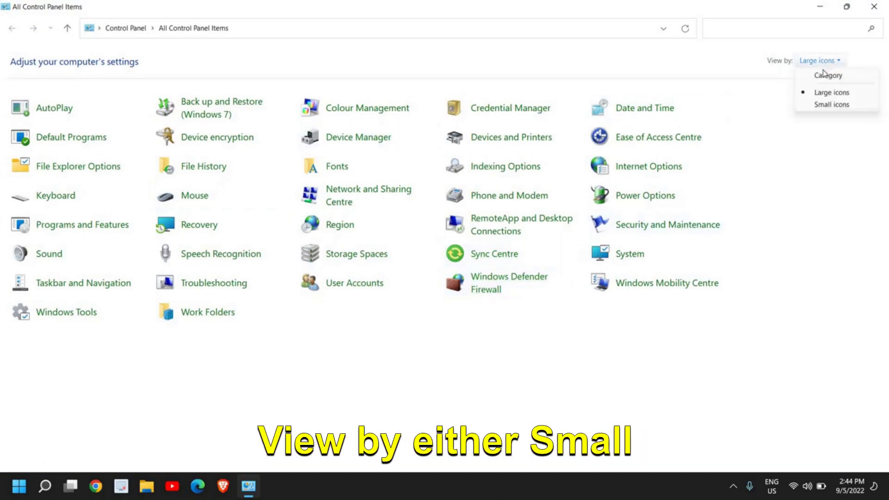
{"action": "left_click", "coordinate": [822, 104]}
{"action": "left_click", "coordinate": [806, 63]}
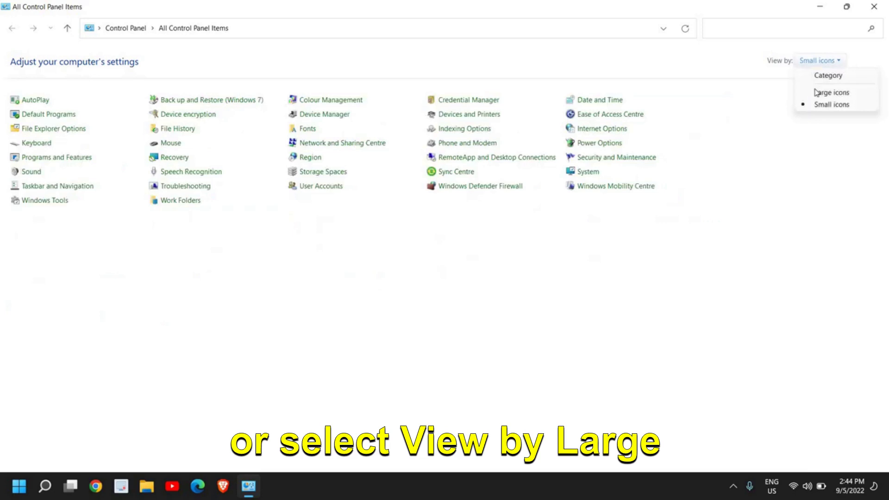
{"action": "left_click", "coordinate": [817, 92]}
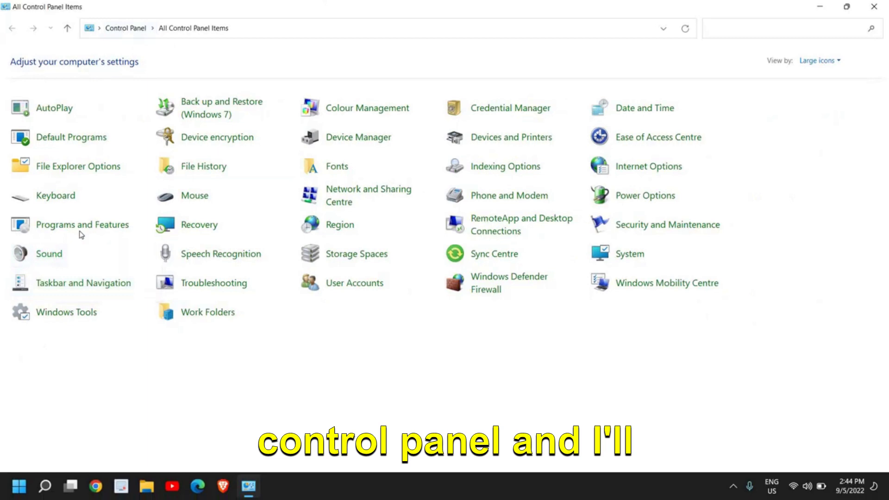
In the Sound dialog, make Speakers the default playback and communications device.
{"action": "left_click", "coordinate": [46, 257]}
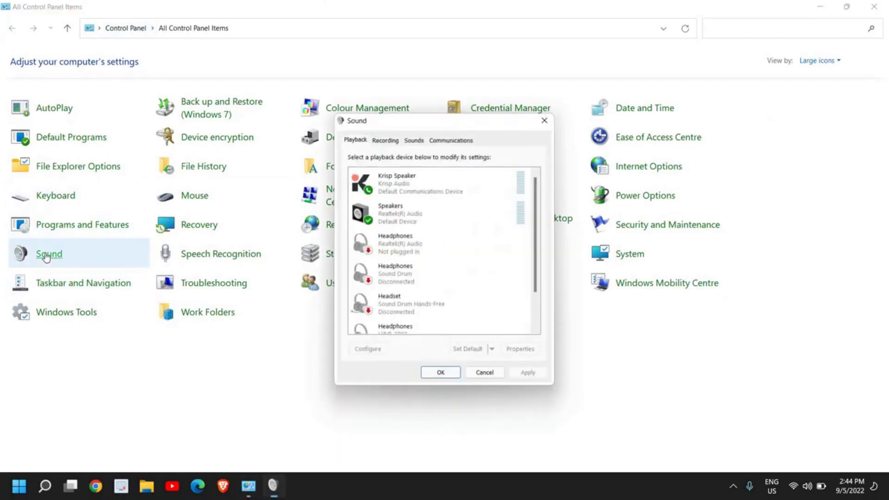
{"action": "left_click", "coordinate": [821, 8]}
{"action": "left_click_drag", "start_coordinate": [419, 132], "coordinate": [297, 71]}
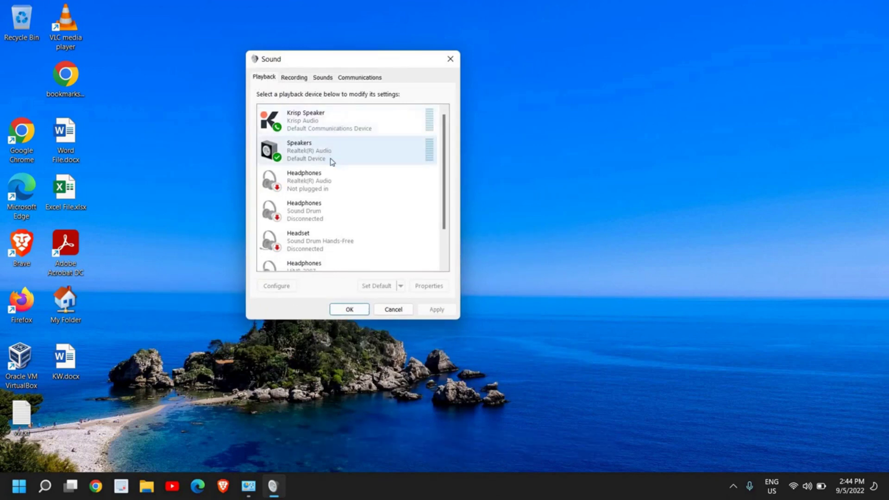
{"action": "left_click", "coordinate": [310, 149]}
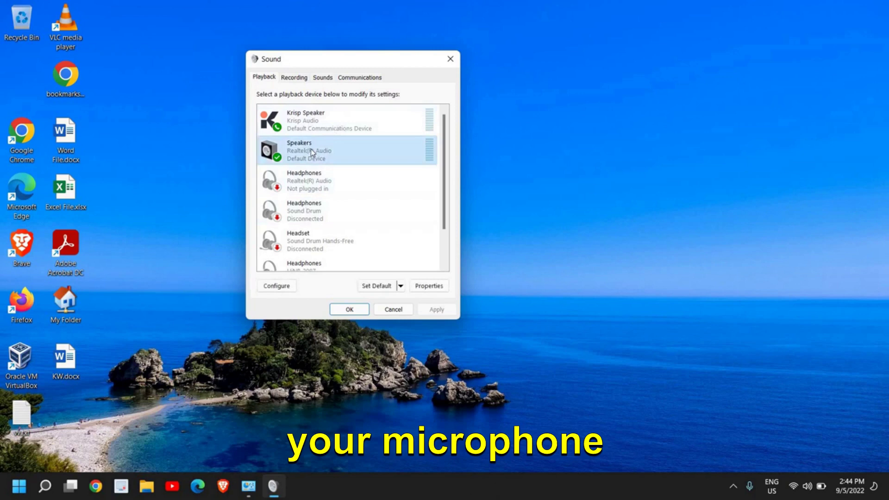
{"action": "right_click", "coordinate": [310, 149]}
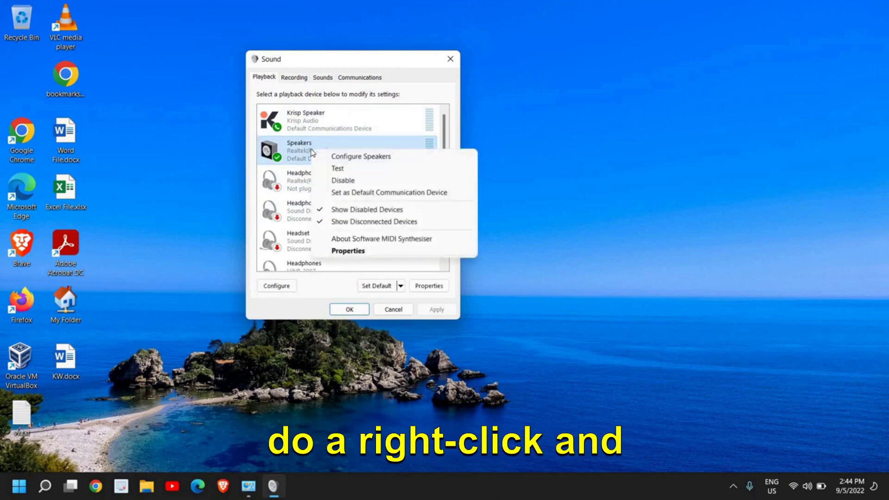
{"action": "left_click", "coordinate": [338, 191]}
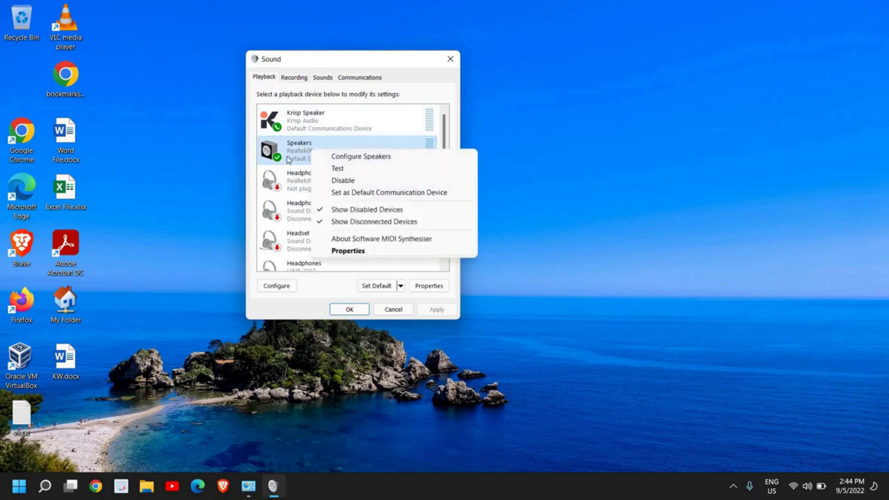
{"action": "left_click", "coordinate": [378, 288]}
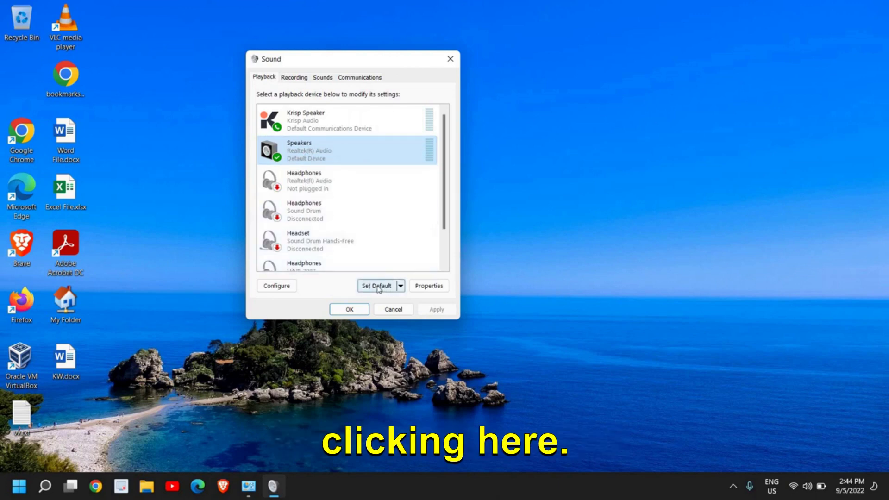
Raise the Speakers output level to 100 on the Levels tab and confirm.
{"action": "double_click", "coordinate": [315, 155]}
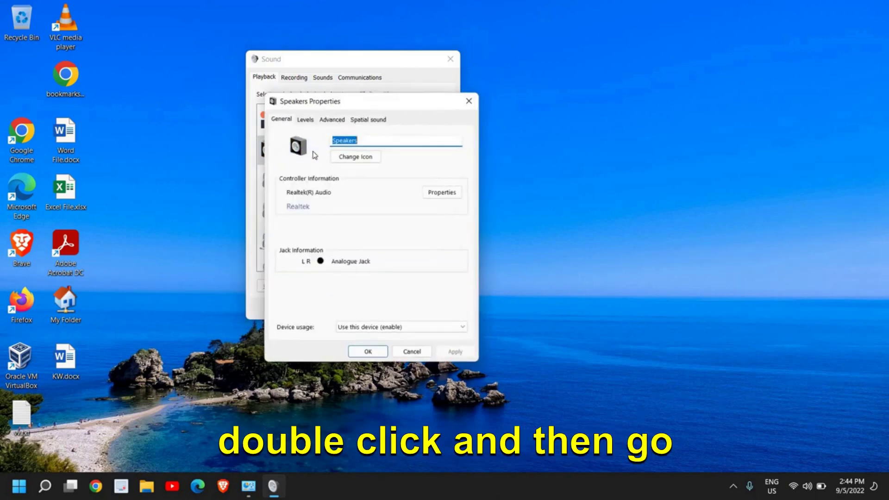
{"action": "left_click", "coordinate": [304, 120]}
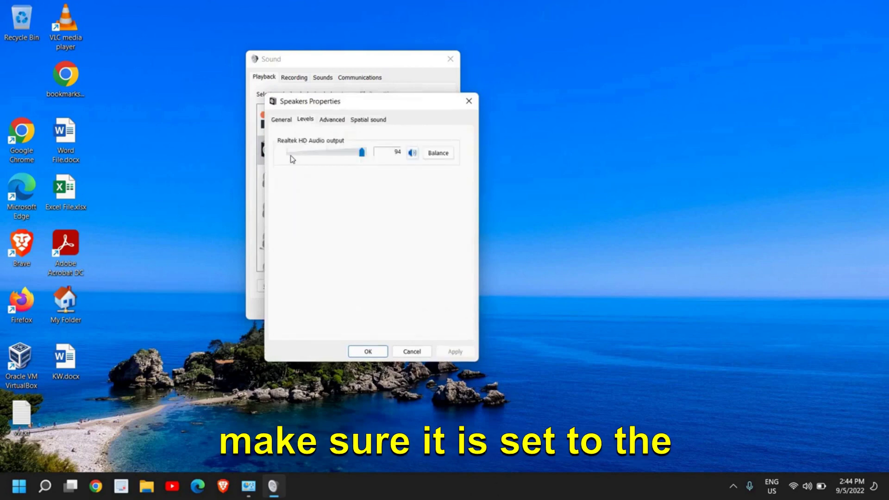
{"action": "left_click_drag", "start_coordinate": [360, 155], "coordinate": [383, 163]}
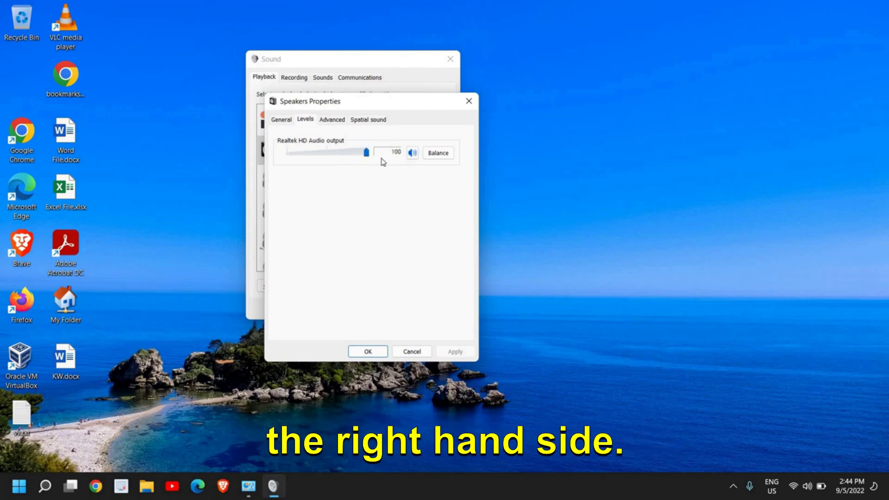
{"action": "left_click", "coordinate": [370, 353]}
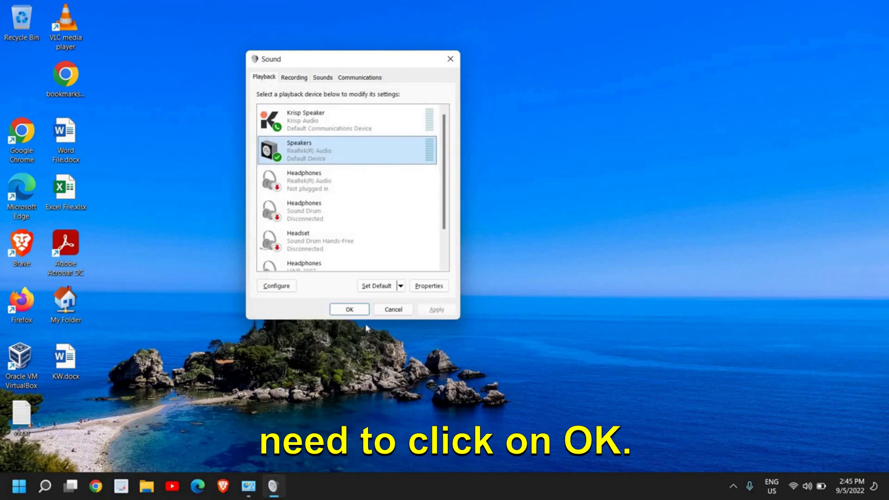
On the Recording tab, set the selected microphone as the default recording device.
{"action": "left_click", "coordinate": [296, 79]}
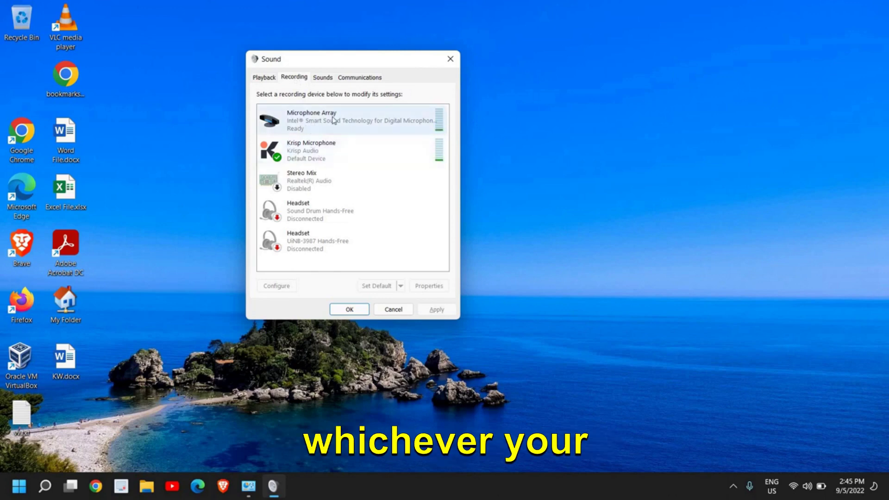
{"action": "right_click", "coordinate": [297, 152]}
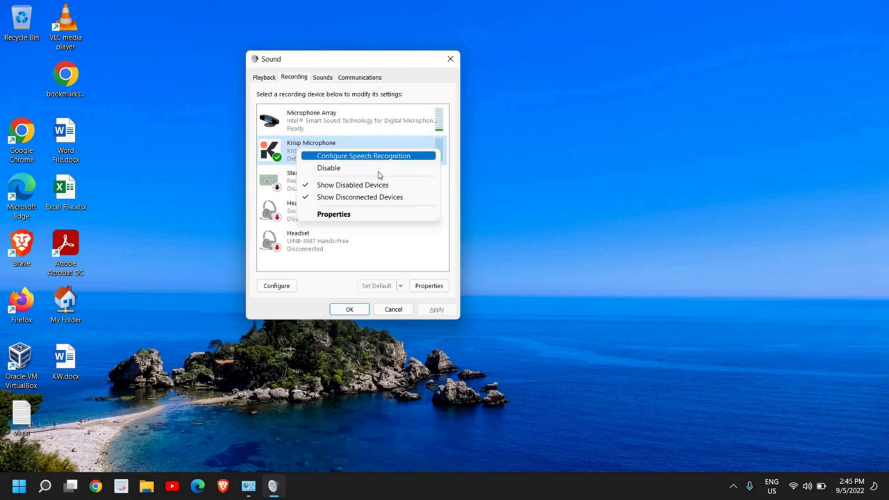
{"action": "left_click", "coordinate": [324, 241]}
{"action": "left_click", "coordinate": [324, 121]}
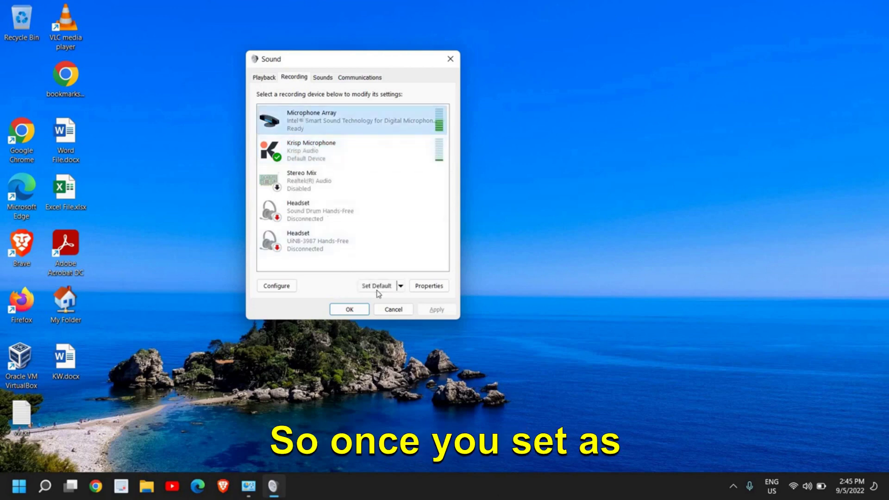
{"action": "left_click", "coordinate": [379, 290]}
Check Krisp Microphone's input level of 94, then close both sound dialogs.
{"action": "double_click", "coordinate": [327, 159]}
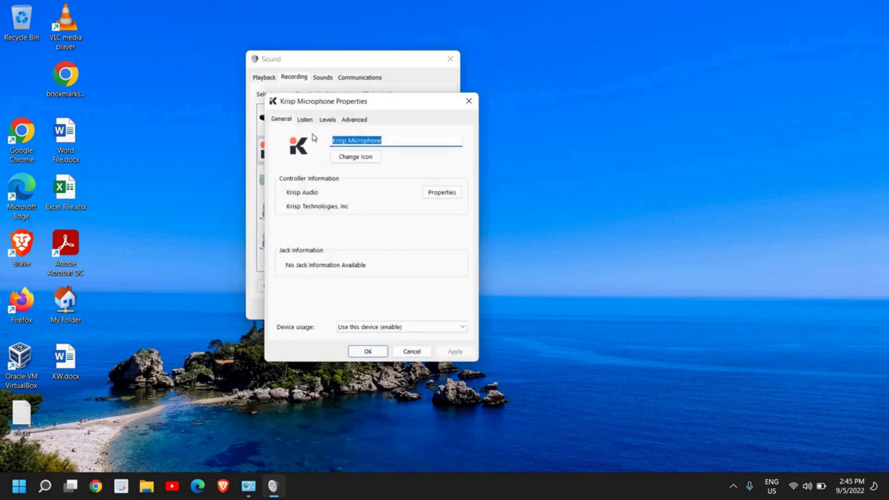
{"action": "left_click", "coordinate": [327, 120]}
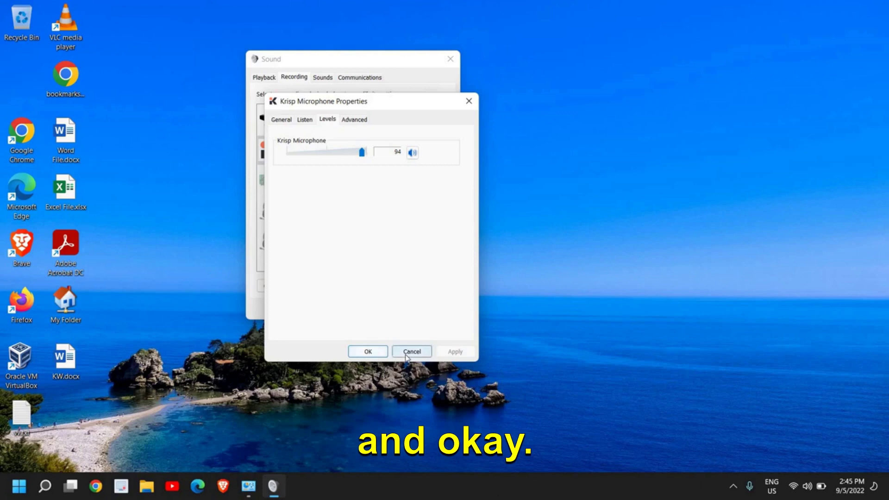
{"action": "left_click", "coordinate": [384, 352]}
{"action": "left_click", "coordinate": [388, 311]}
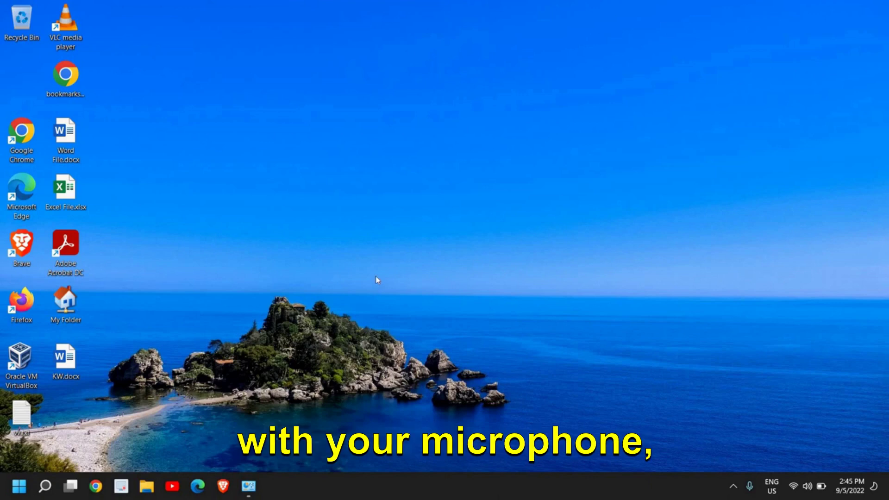
Search 'trou' to open Troubleshoot settings and list the other troubleshooters.
{"action": "left_click", "coordinate": [44, 486]}
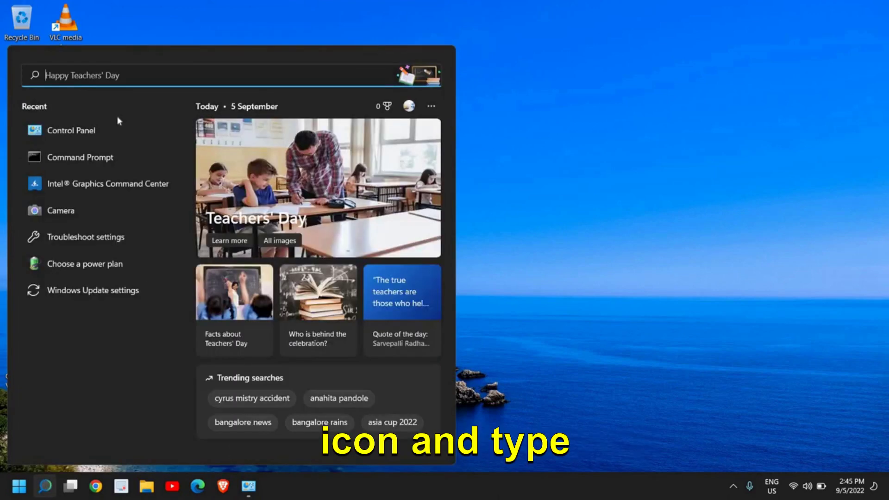
{"action": "type", "text": "trou"}
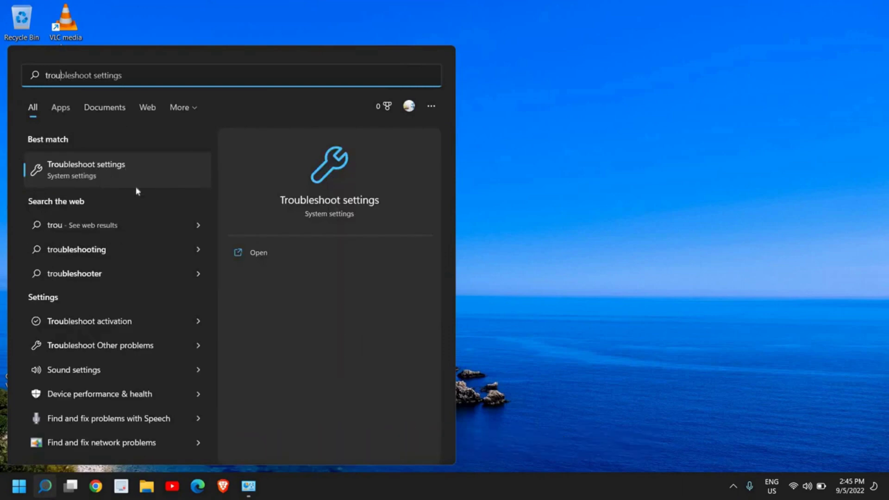
{"action": "left_click", "coordinate": [110, 175]}
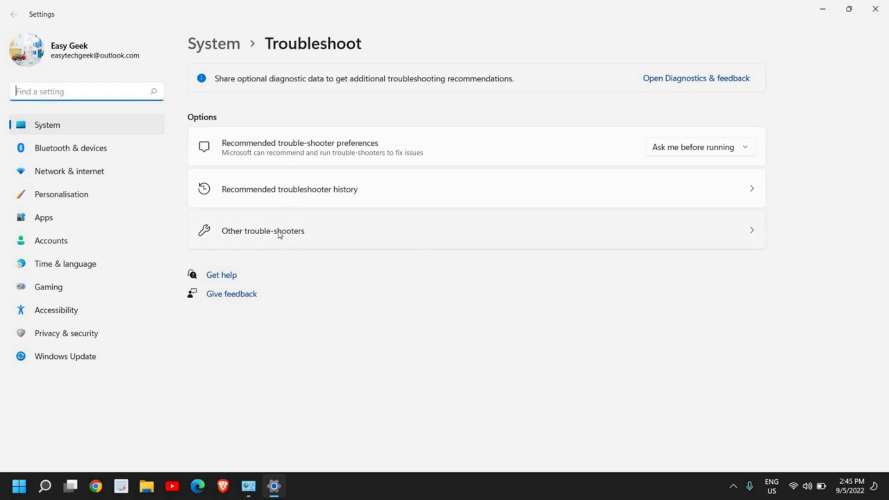
{"action": "left_click", "coordinate": [279, 233]}
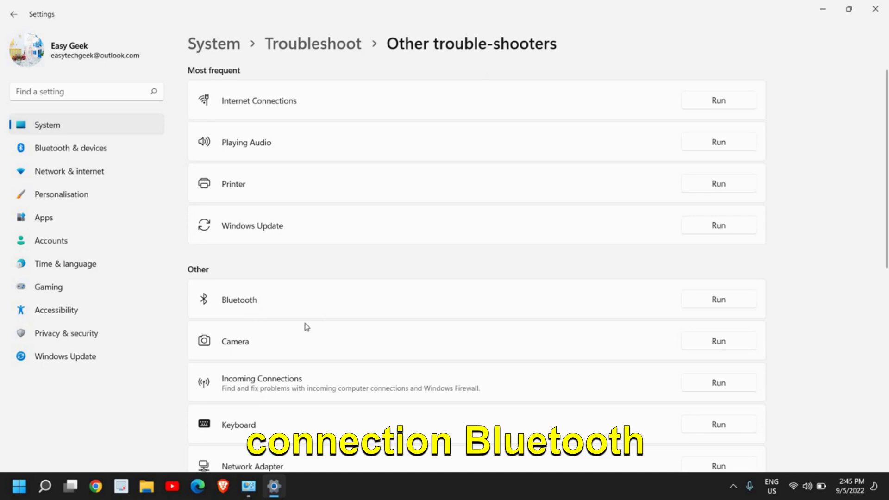
{"action": "scroll", "coordinate": [307, 327], "scroll_direction": "down", "scroll_amount": 5}
{"action": "scroll", "coordinate": [304, 307], "scroll_direction": "down", "scroll_amount": 2}
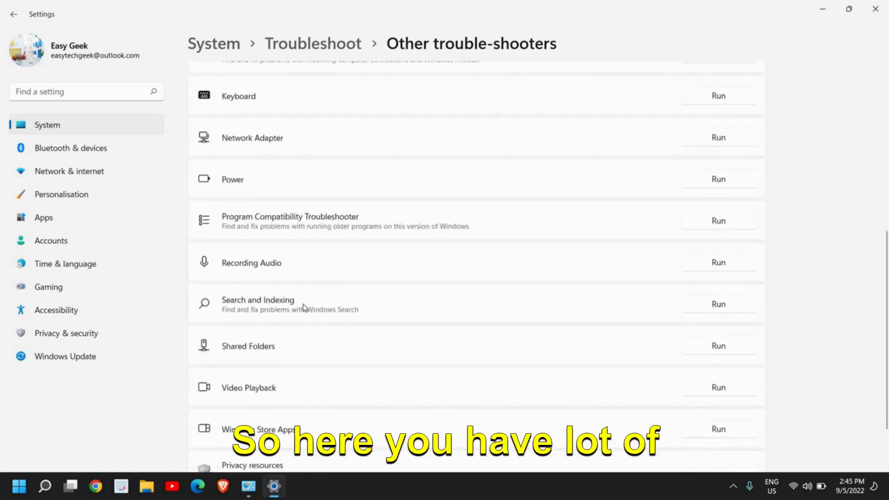
{"action": "scroll", "coordinate": [305, 306], "scroll_direction": "down", "scroll_amount": 2}
{"action": "scroll", "coordinate": [305, 301], "scroll_direction": "up", "scroll_amount": 10}
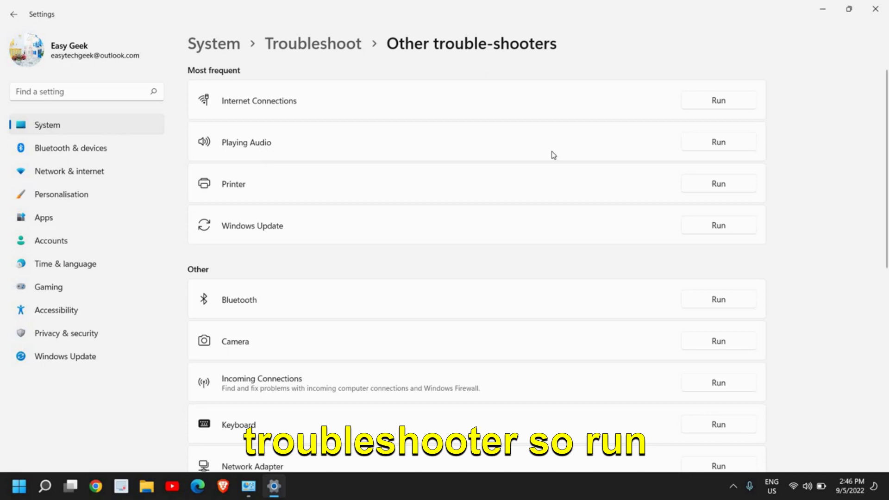
Run the Playing Audio troubleshooter, then cancel it.
{"action": "left_click", "coordinate": [734, 148]}
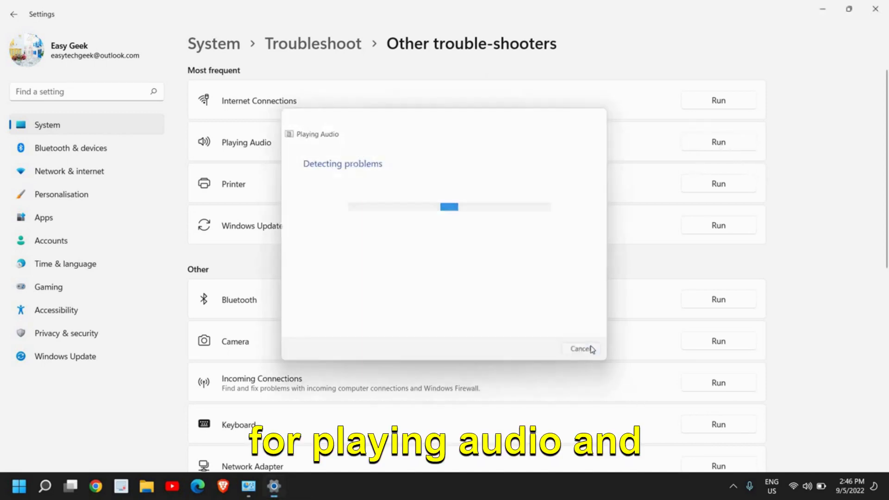
{"action": "left_click", "coordinate": [582, 349]}
{"action": "scroll", "coordinate": [425, 327], "scroll_direction": "down", "scroll_amount": 7}
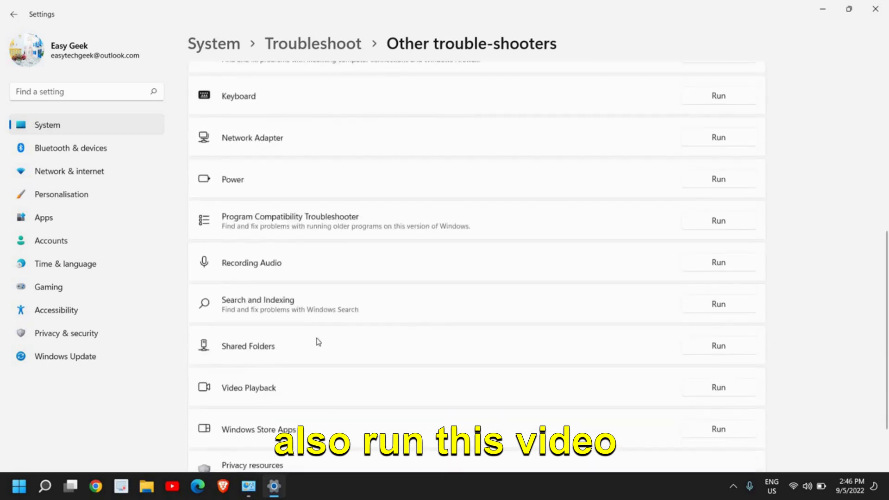
{"action": "scroll", "coordinate": [319, 342], "scroll_direction": "down", "scroll_amount": 2}
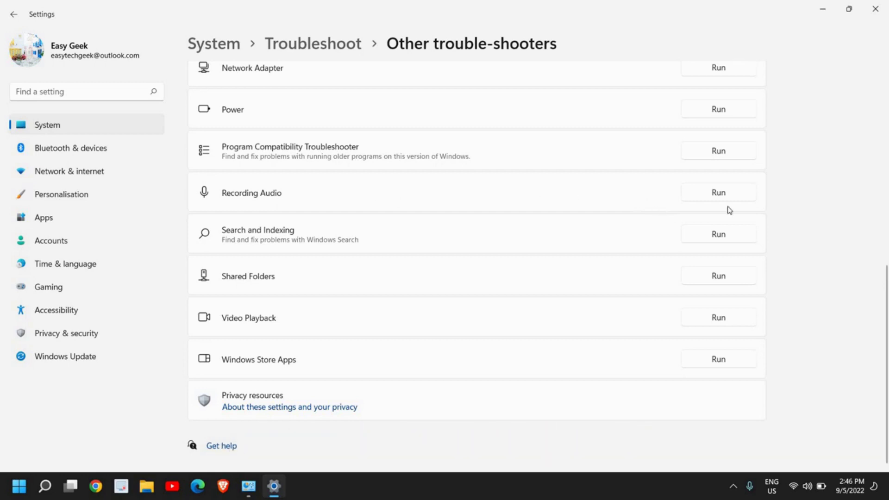
{"action": "scroll", "coordinate": [494, 346], "scroll_direction": "up", "scroll_amount": 10}
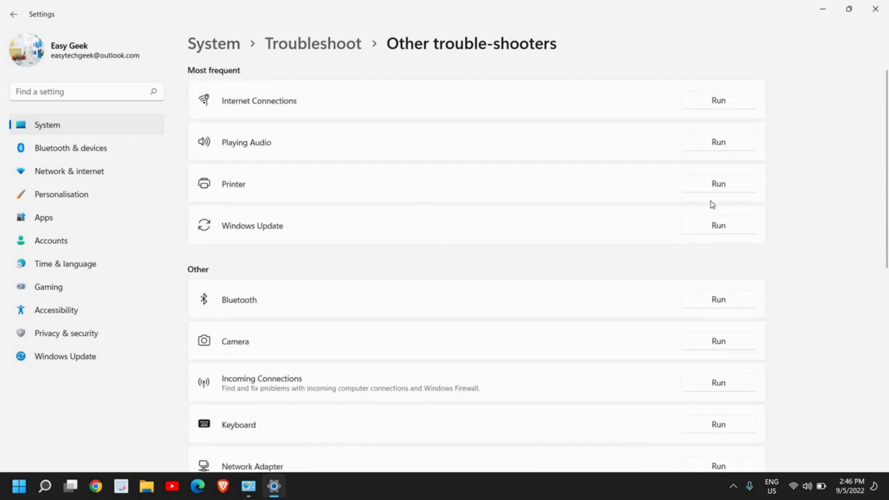
Close the Troubleshoot Settings window to return to the desktop.
{"action": "left_click", "coordinate": [883, 12]}
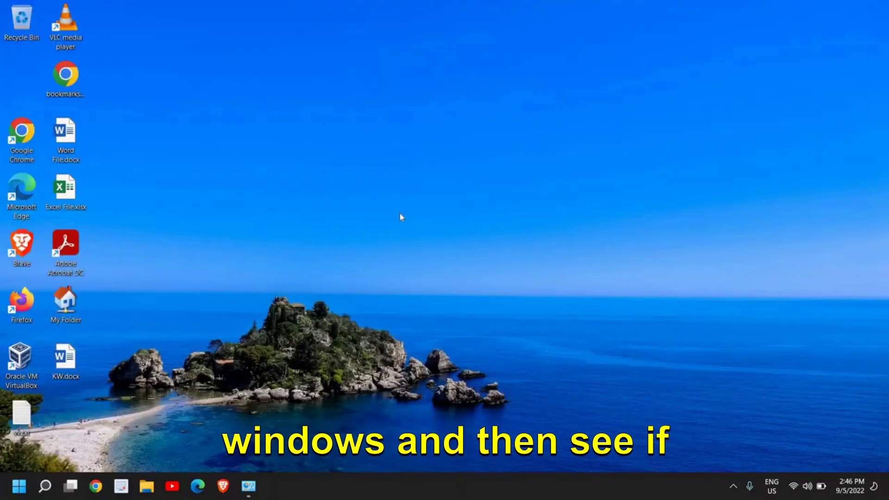